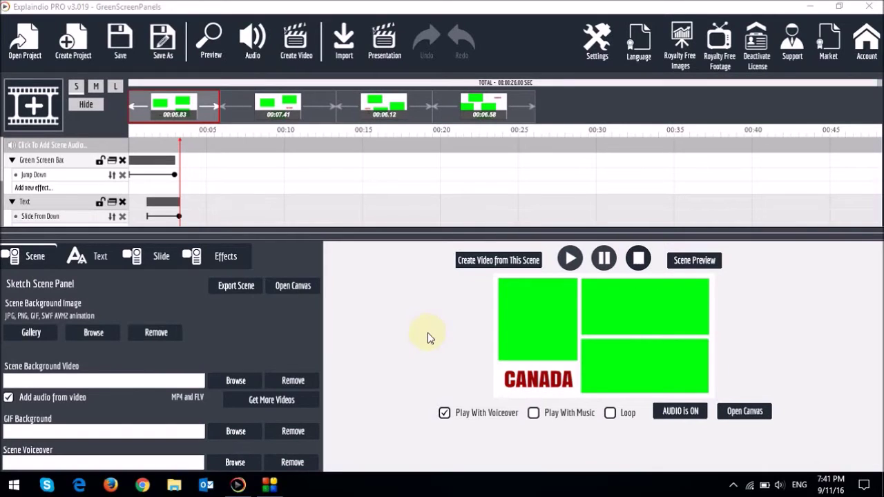
Create a new blank scene holding the Green Screen Background image from Pictures > AG-Pics (Demo)
left_click(34, 105)
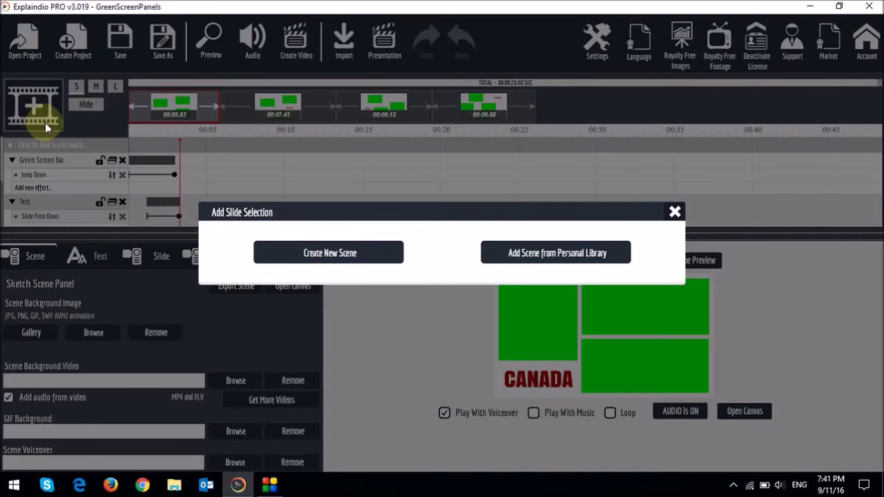
left_click(356, 255)
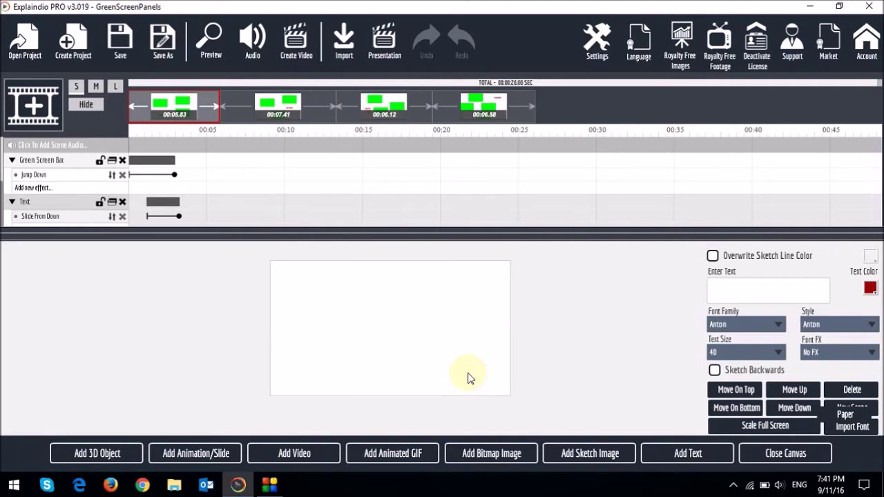
left_click(510, 453)
left_click(325, 257)
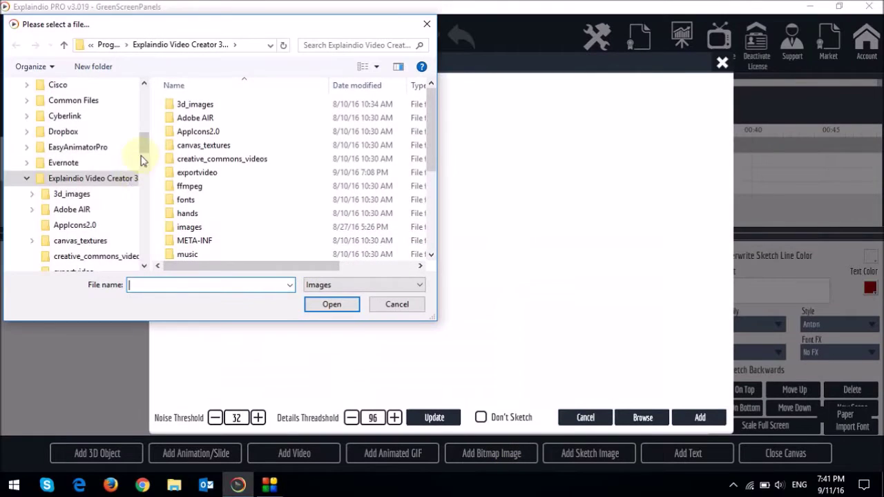
left_click_drag(140, 161, 142, 108)
left_click(16, 189)
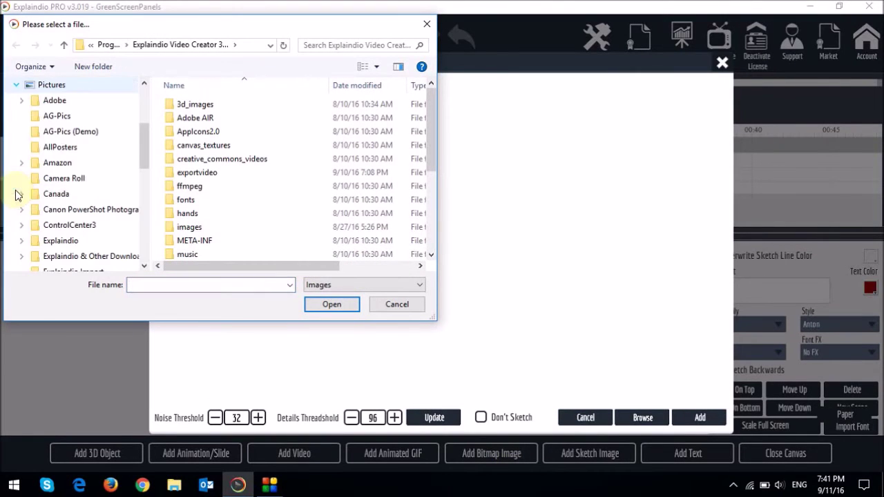
left_click(84, 134)
left_click_drag(427, 116, 431, 158)
double_click(299, 229)
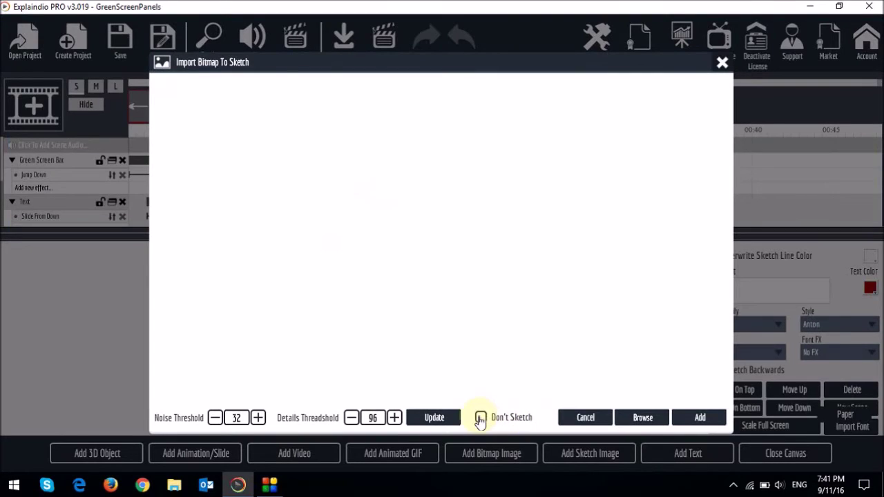
left_click(692, 423)
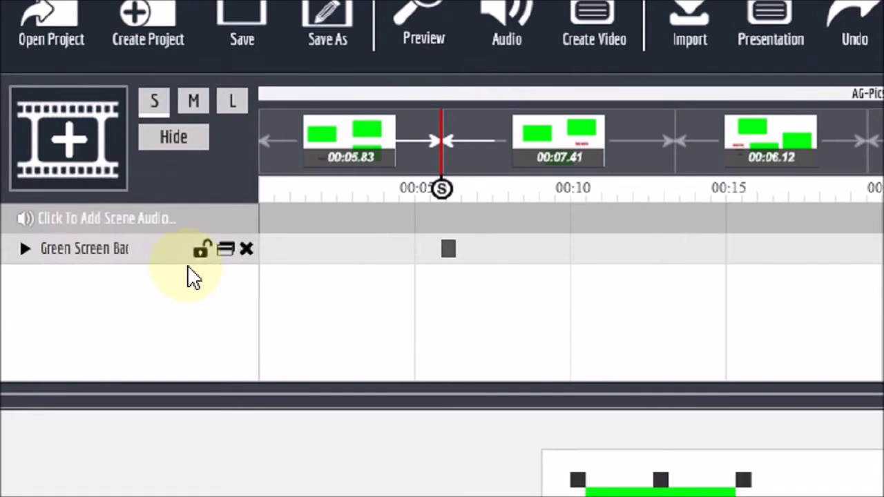
Duplicate the Green Screen Background layer twice, producing two GAJawrVQBG.svg copies
left_click(227, 253)
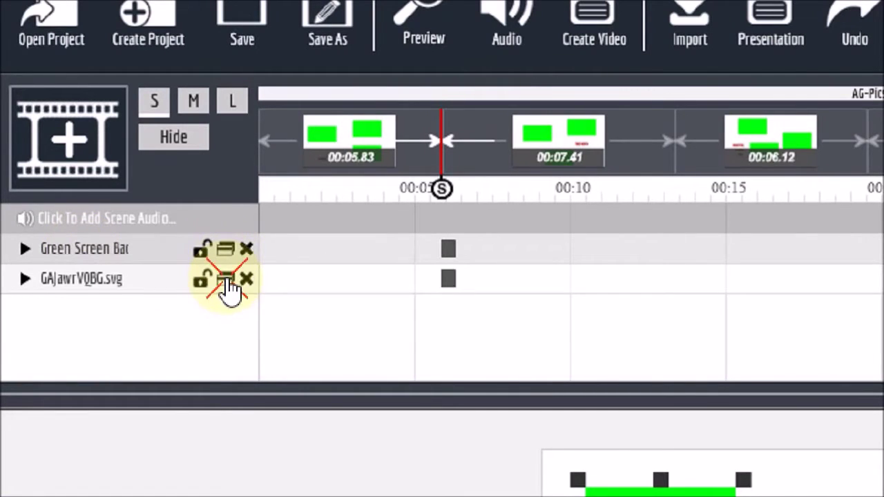
left_click(228, 280)
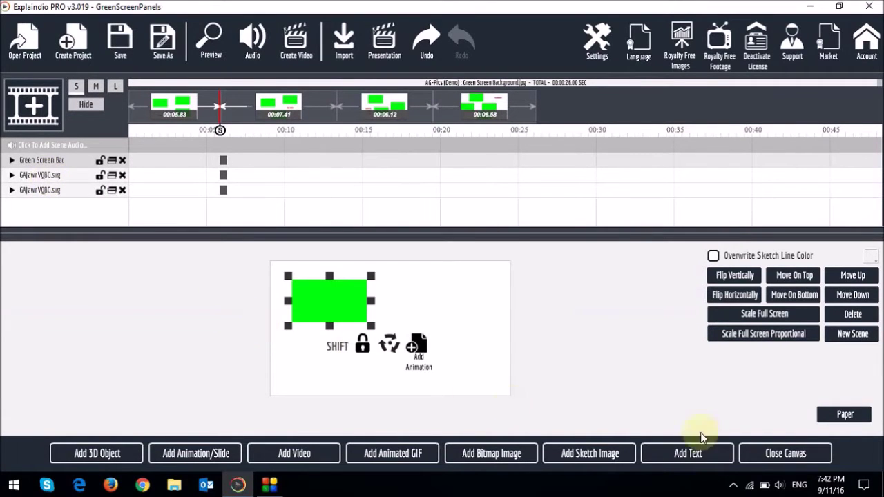
Add a default text object and spread the three green panels apart on the canvas
left_click(707, 454)
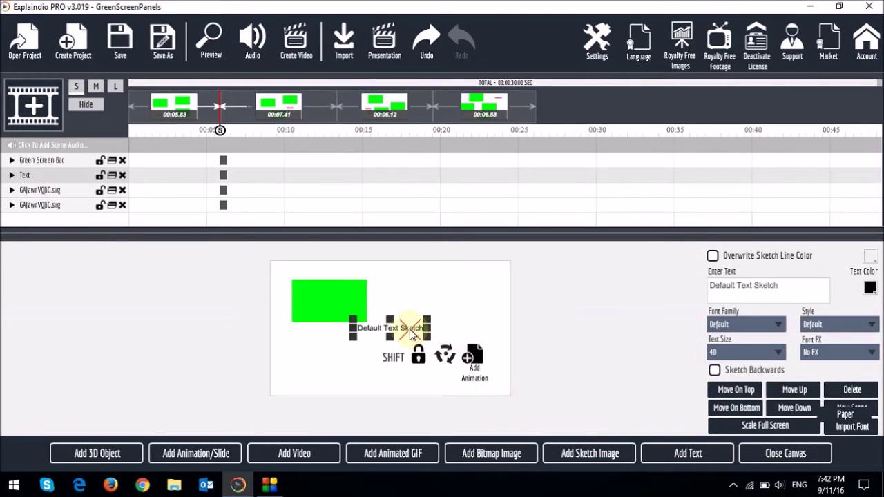
left_click_drag(406, 326, 354, 377)
left_click_drag(341, 314, 430, 363)
left_click_drag(346, 298, 323, 289)
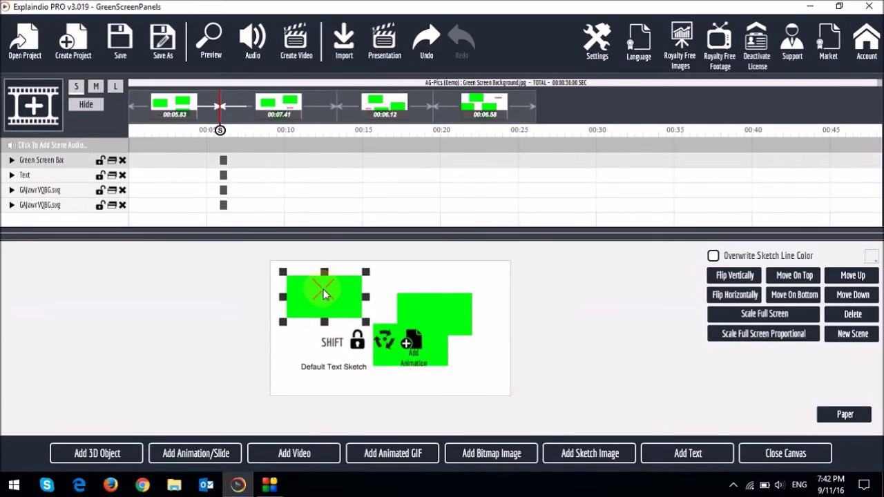
left_click_drag(440, 304, 439, 287)
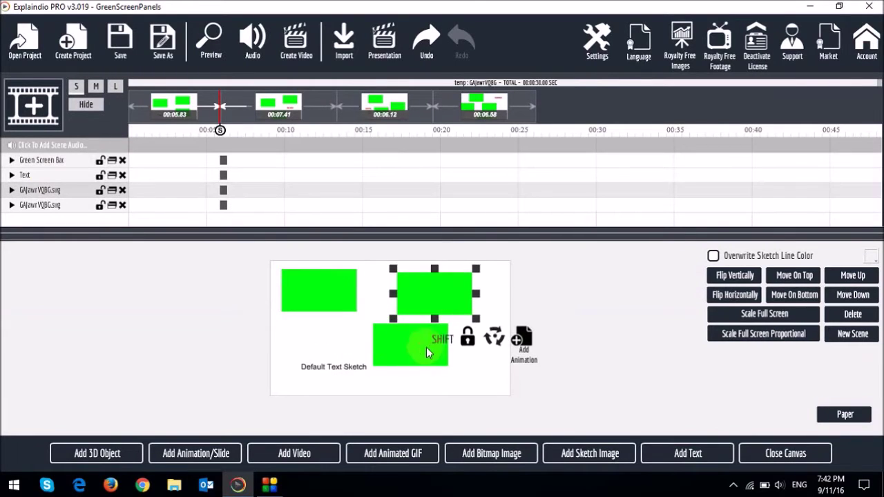
left_click_drag(427, 347, 467, 355)
Make the left panel tall and narrow, enlarge the two right panels, and put the text below the left panel
left_click(334, 302)
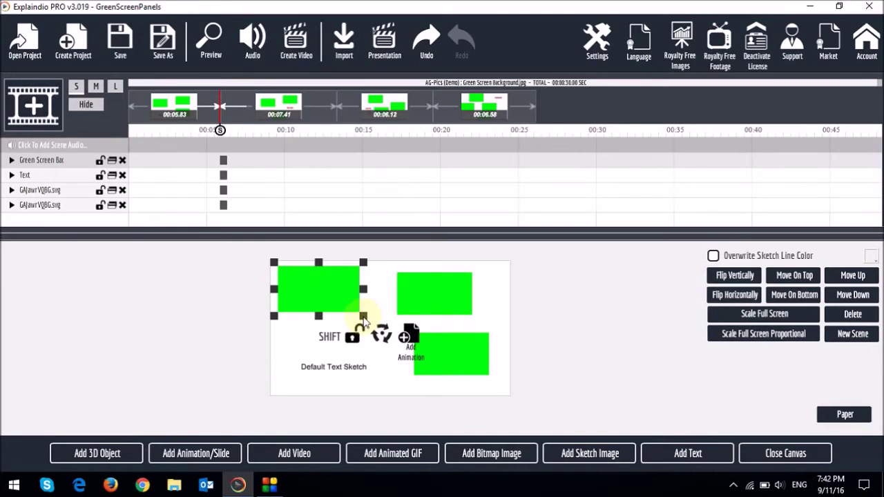
left_click_drag(364, 316, 361, 366)
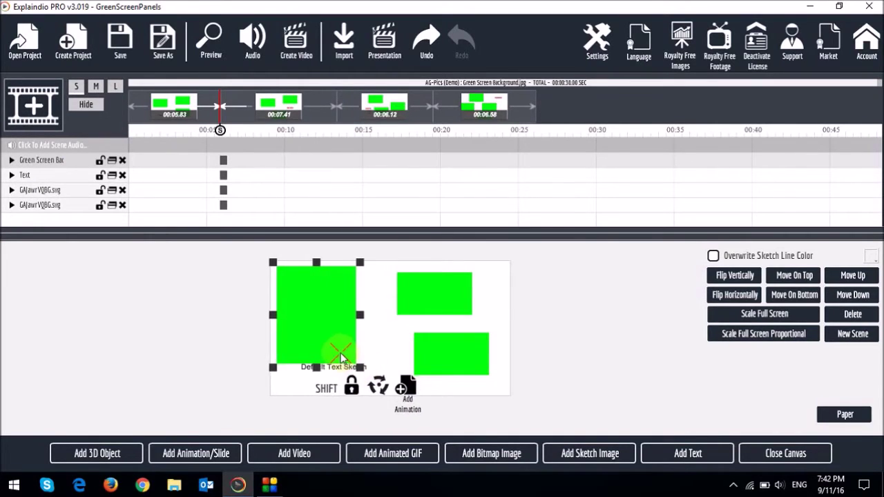
left_click_drag(415, 315, 394, 287)
left_click_drag(444, 310, 505, 326)
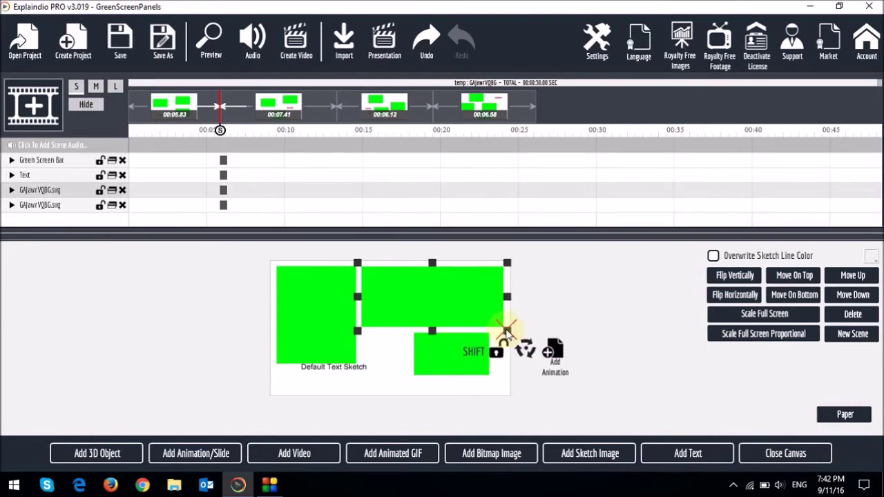
left_click(425, 362)
left_click_drag(425, 359, 385, 351)
left_click_drag(441, 379, 509, 394)
left_click_drag(330, 366, 314, 378)
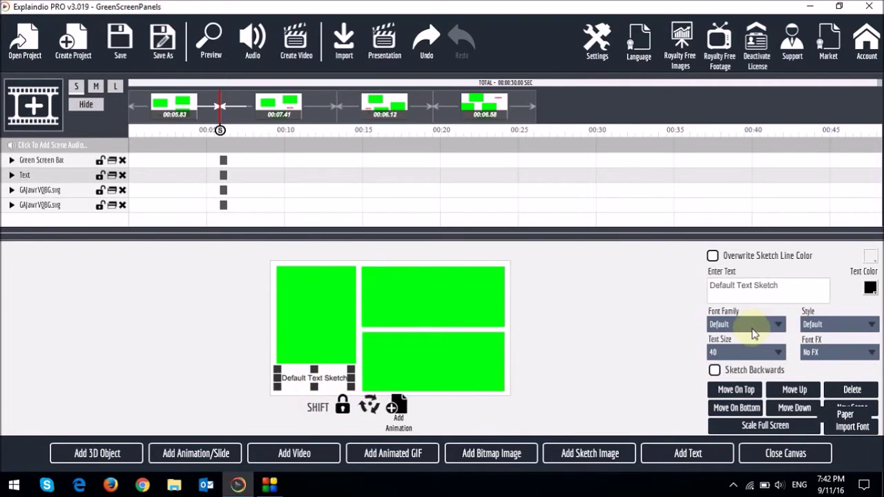
Replace the default text with CANADA and set its font family to Anton
left_click_drag(785, 291, 591, 279)
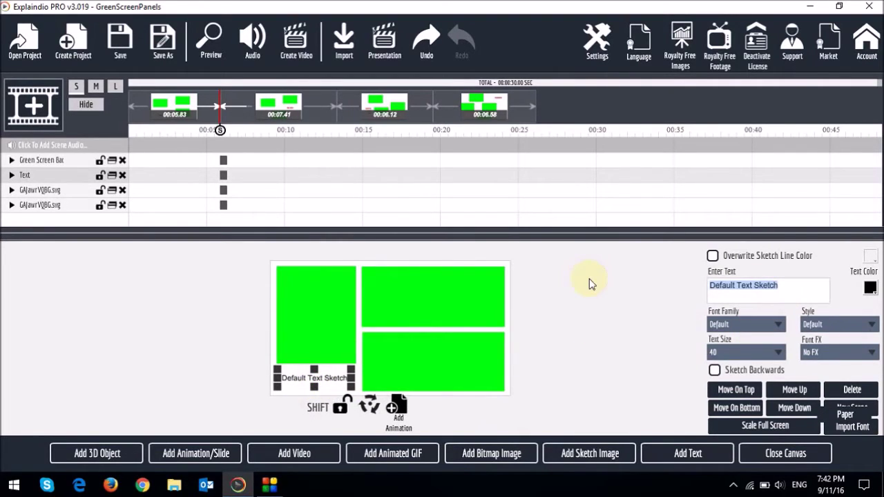
type("CANADA")
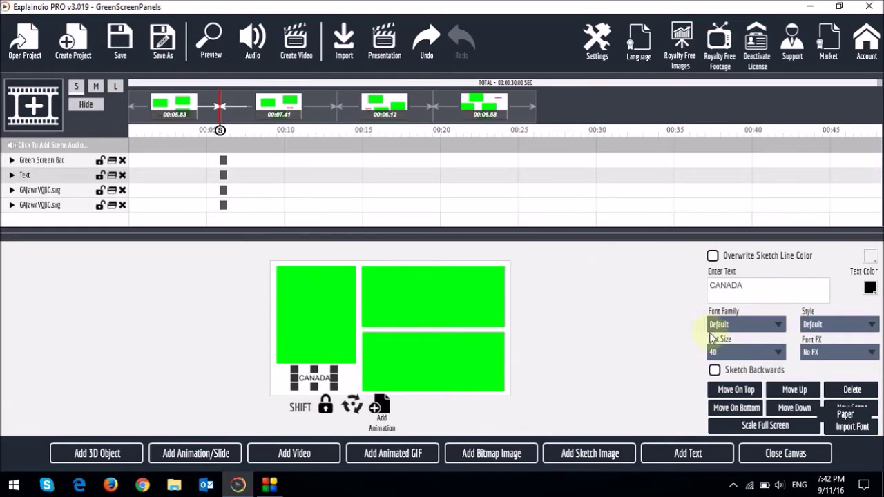
left_click(744, 323)
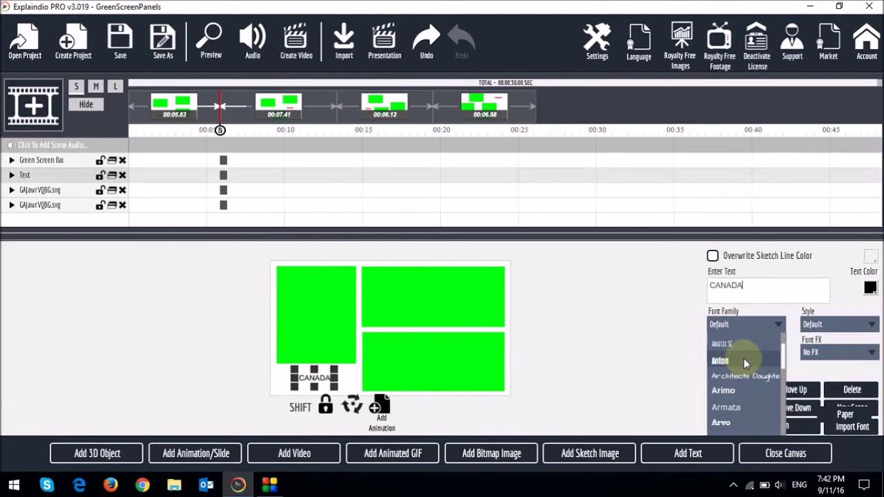
scroll(744, 358, "down", 3)
left_click(740, 366)
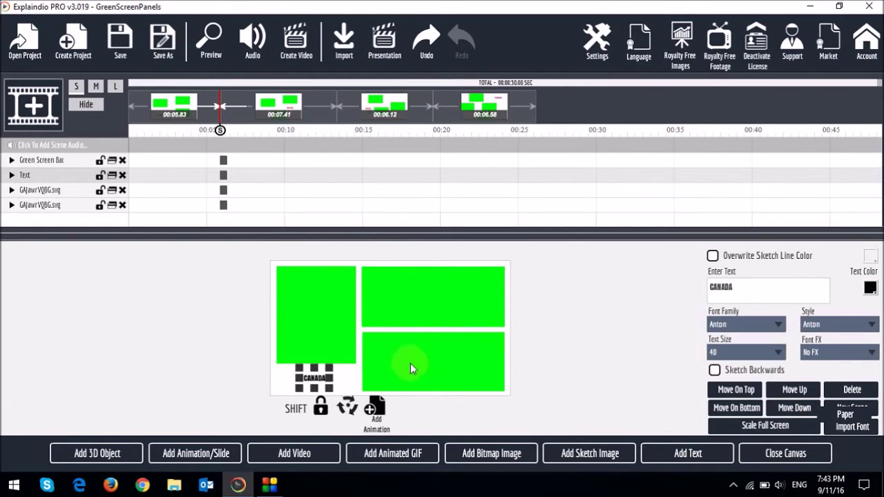
Enlarge the CANADA text beneath the left panel and colour it red
left_click(293, 371)
left_click_drag(293, 372, 261, 369)
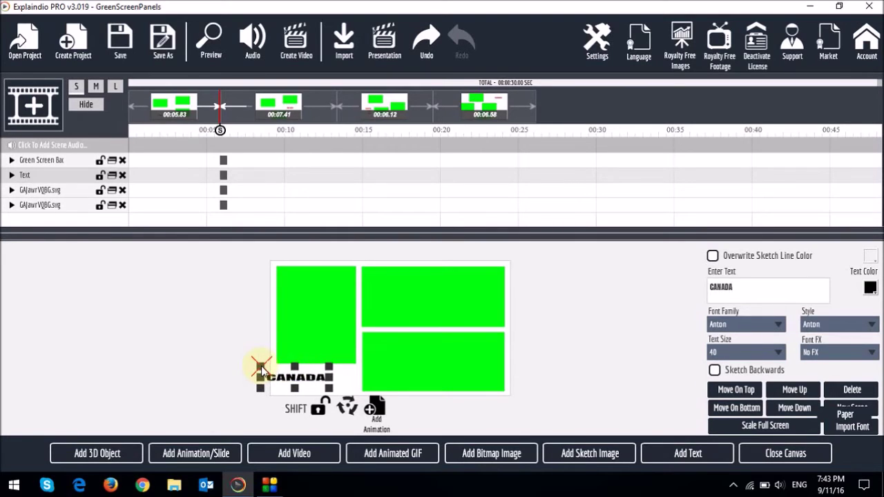
left_click_drag(335, 389, 276, 363)
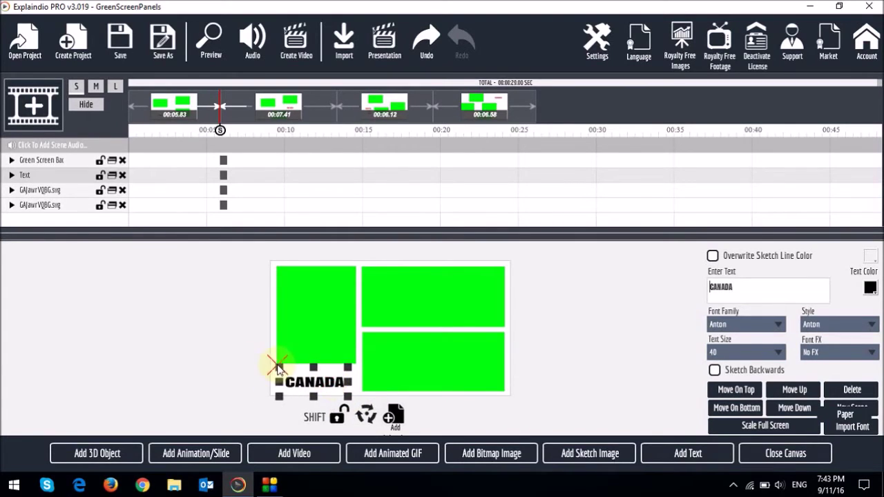
mouse_move(326, 387)
left_mouse_down()
mouse_move(349, 391)
mouse_move(341, 382)
left_mouse_up()
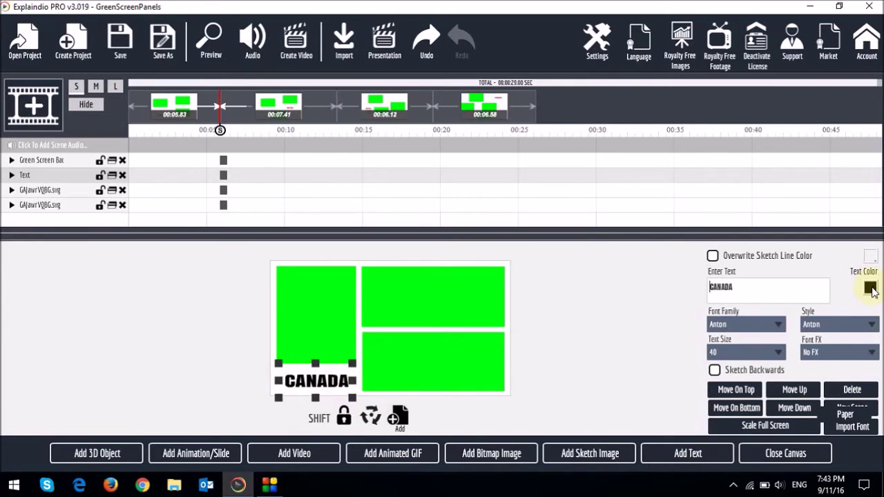
left_click(871, 287)
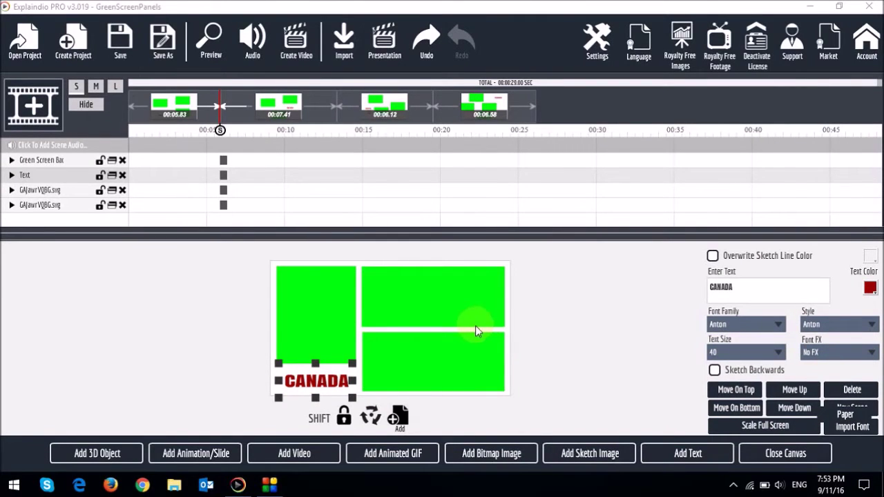
Set the timeline to M, expand all four layers, and give the background a Jump Down animation
left_click(95, 88)
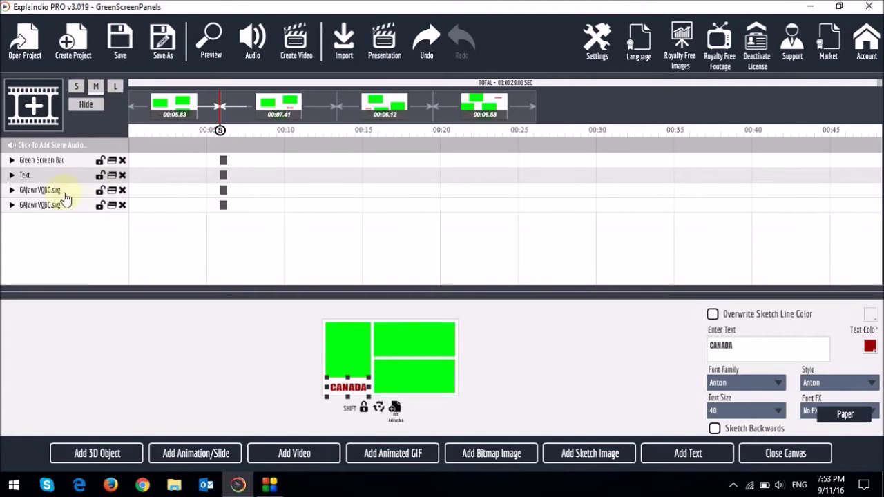
left_click(12, 161)
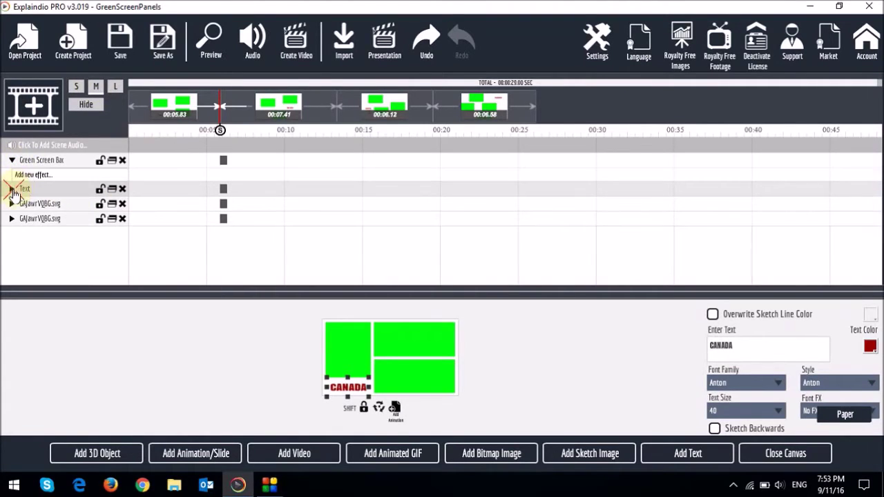
left_click(11, 190)
left_click(12, 217)
left_click(12, 246)
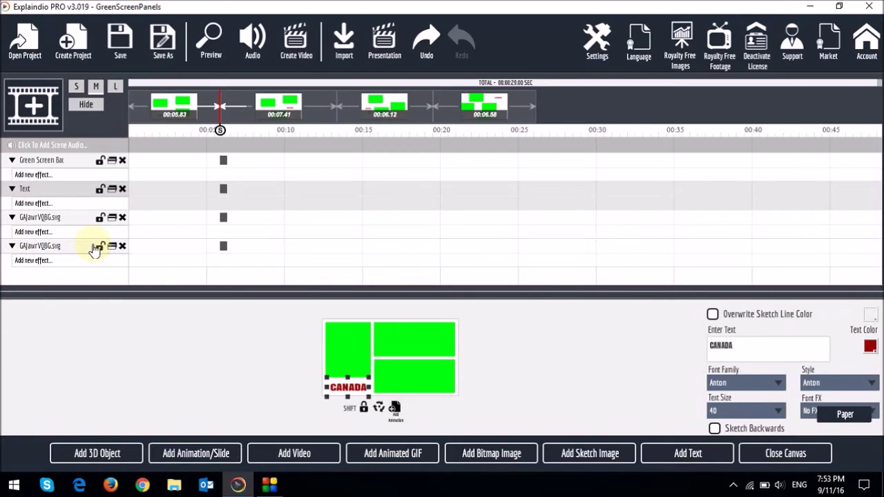
left_click(61, 177)
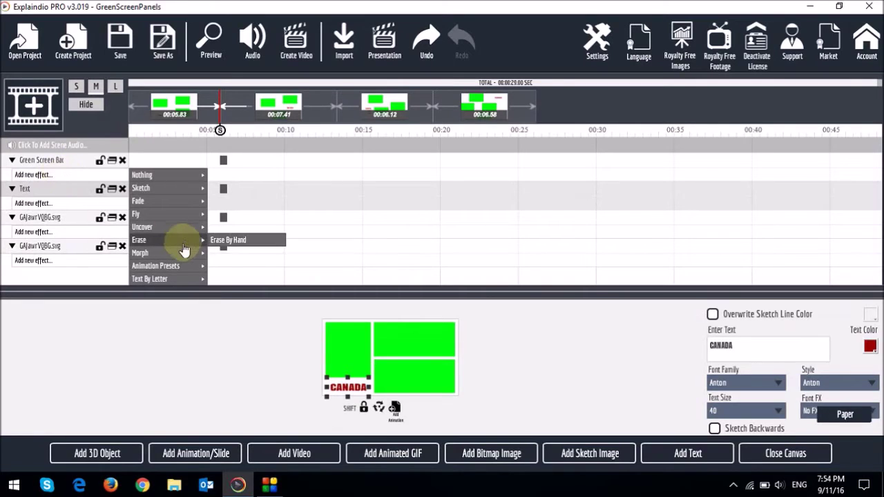
mouse_move(188, 272)
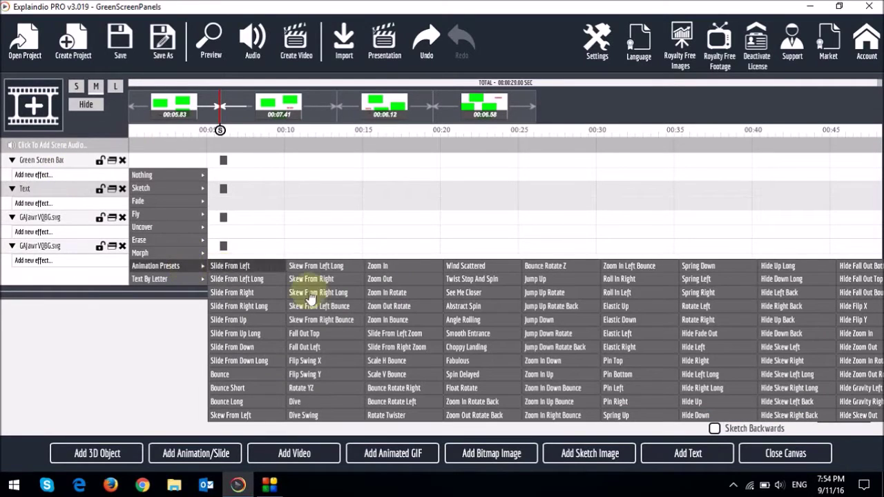
left_click(539, 320)
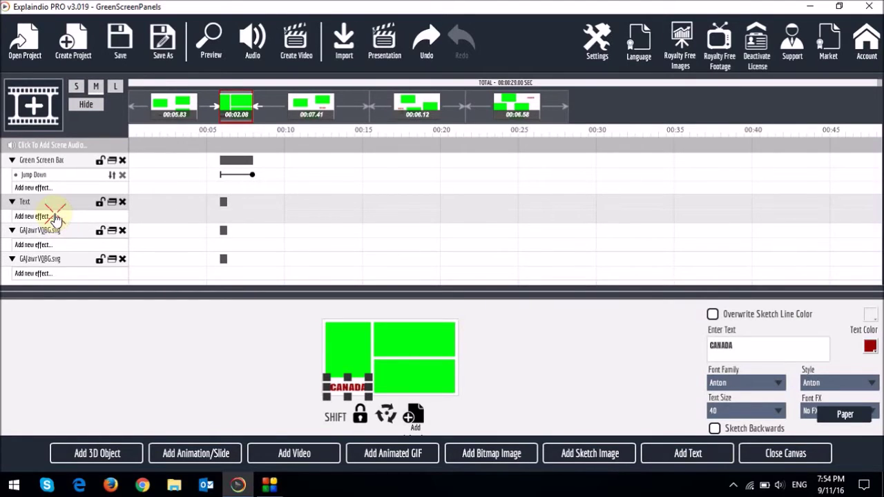
Give the text layer and the first GAJawrVQBG.svg panel a Slide From Down animation
left_click(56, 218)
mouse_move(188, 323)
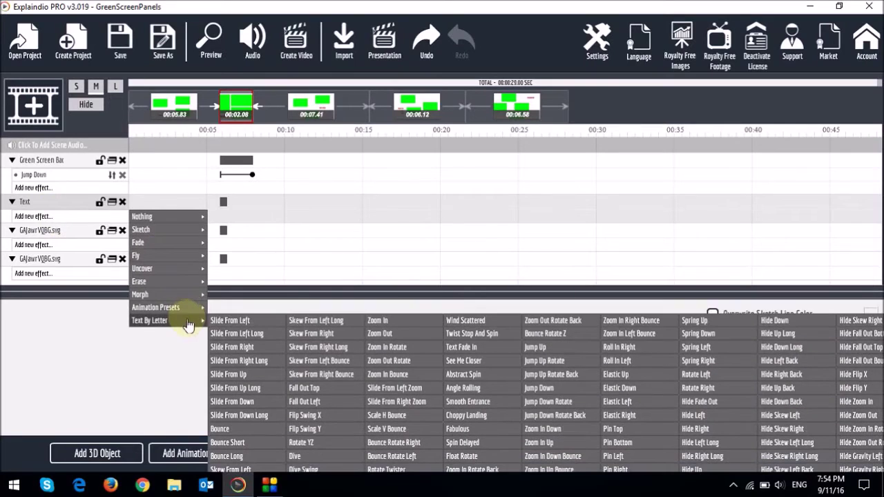
left_click(256, 404)
left_click(62, 236)
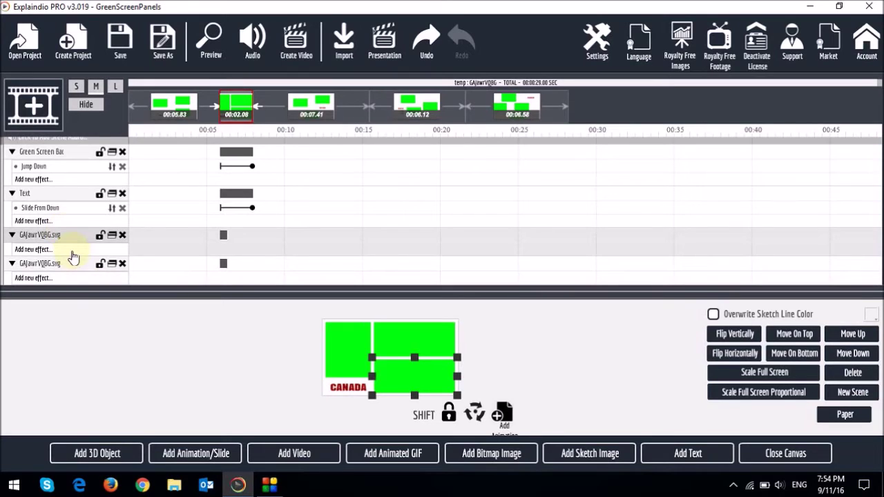
left_click(69, 250)
mouse_move(188, 351)
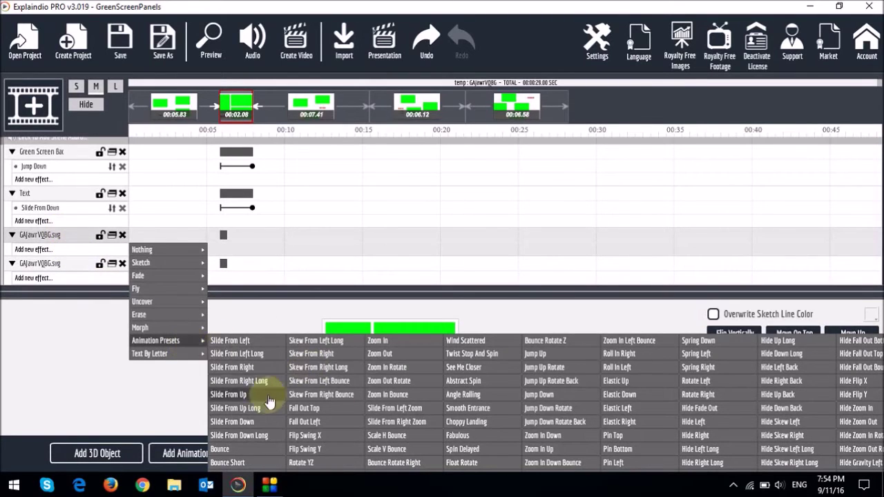
left_click(232, 421)
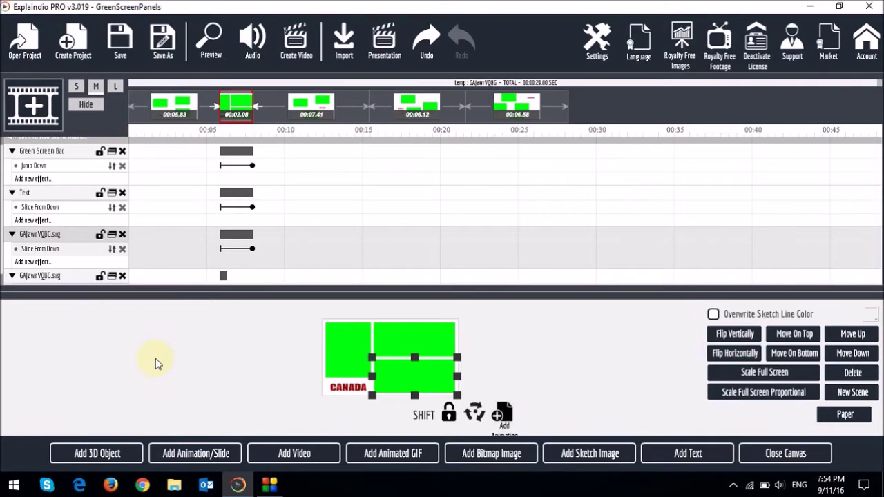
Add a Slide From Right Long animation to the last GAJawrVQBG.svg panel layer
scroll(59, 256, "down", 1)
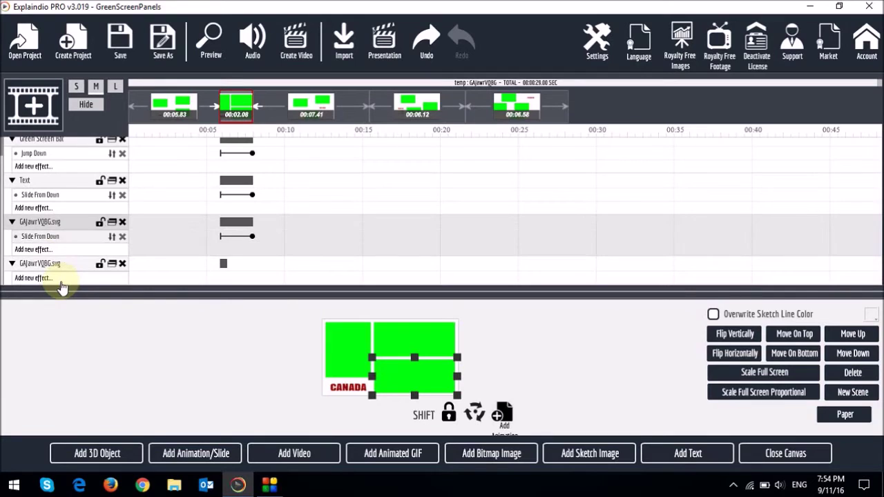
left_click(60, 280)
mouse_move(192, 374)
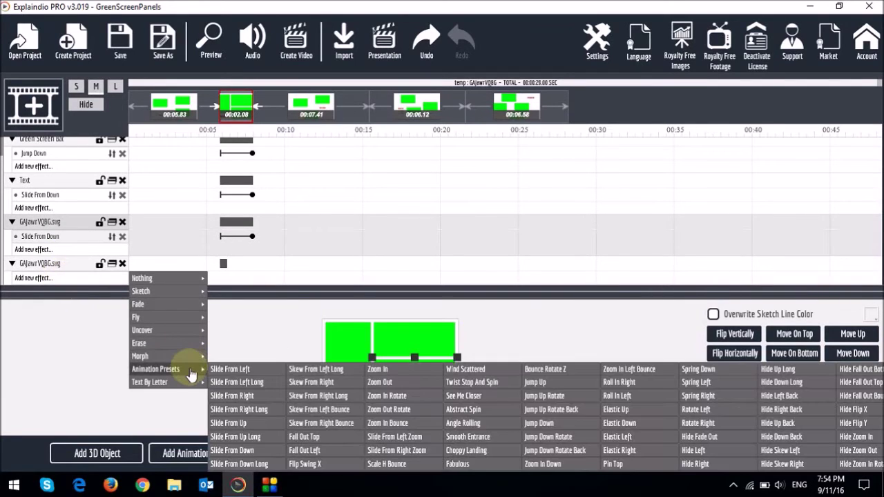
left_click(253, 410)
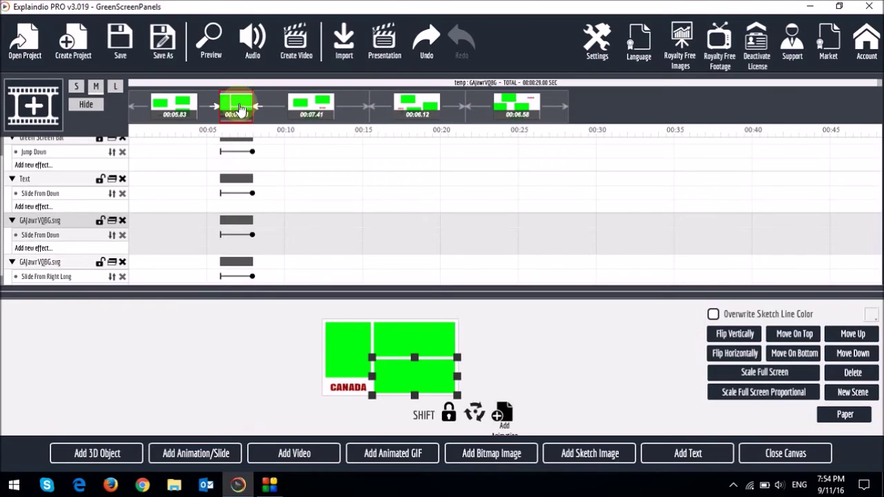
Move the CANADA panel scene to the front of the scene strip
left_click_drag(240, 109, 146, 108)
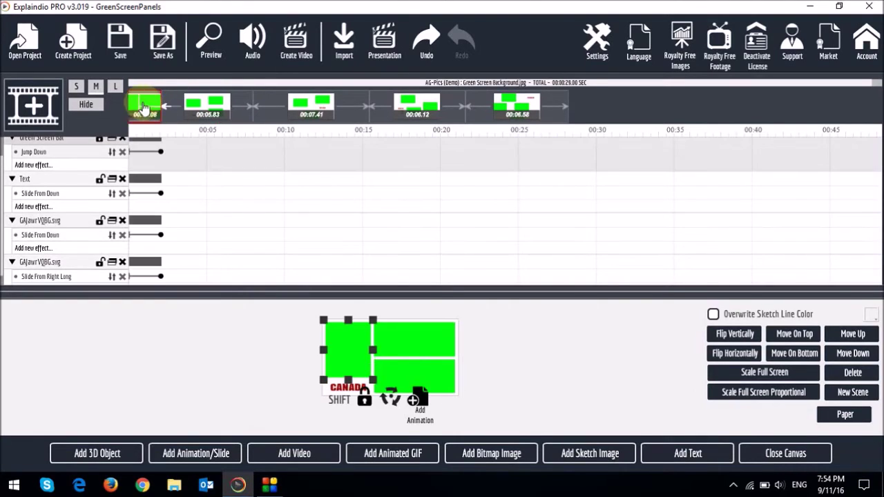
scroll(76, 248, "up", 1)
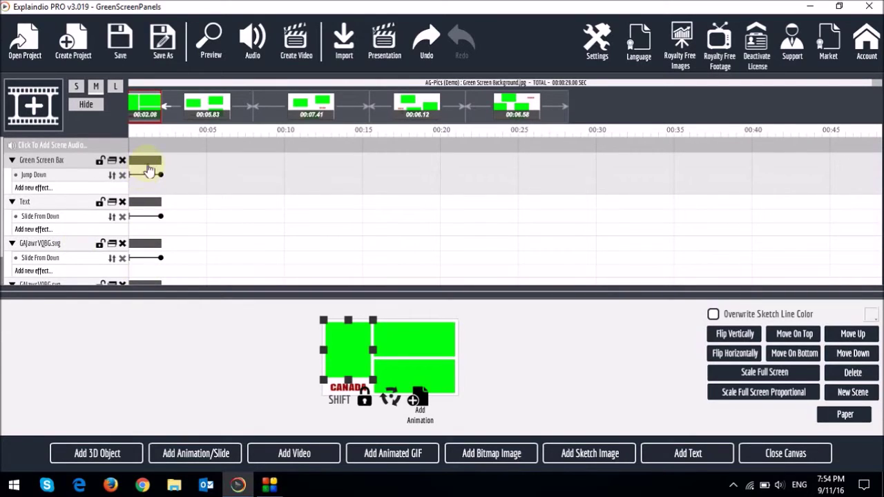
scroll(144, 247, "down", 1)
scroll(144, 248, "up", 1)
Lengthen and stagger the layer animations so the scene runs 5.95 seconds, with the timeline set to S
left_click_drag(161, 174, 191, 175)
left_click_drag(144, 202, 191, 219)
left_click_drag(141, 244, 221, 257)
scroll(207, 259, "down", 1)
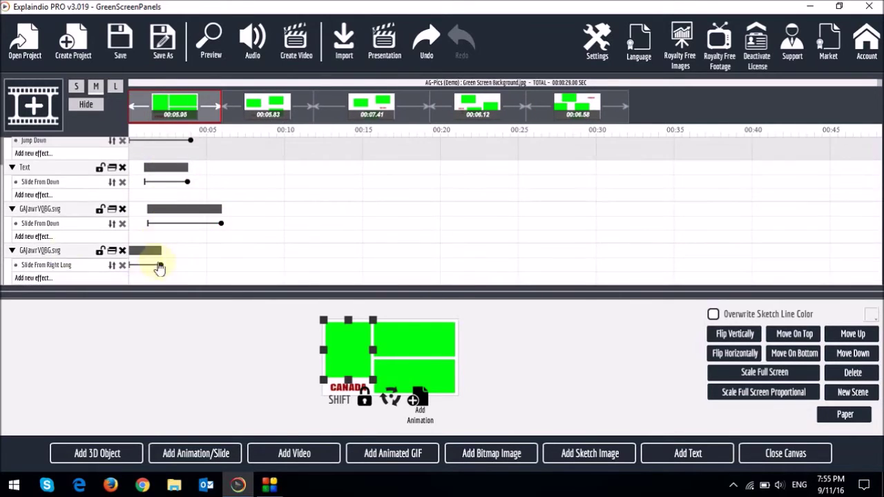
left_click(160, 267)
left_click_drag(160, 265, 163, 265)
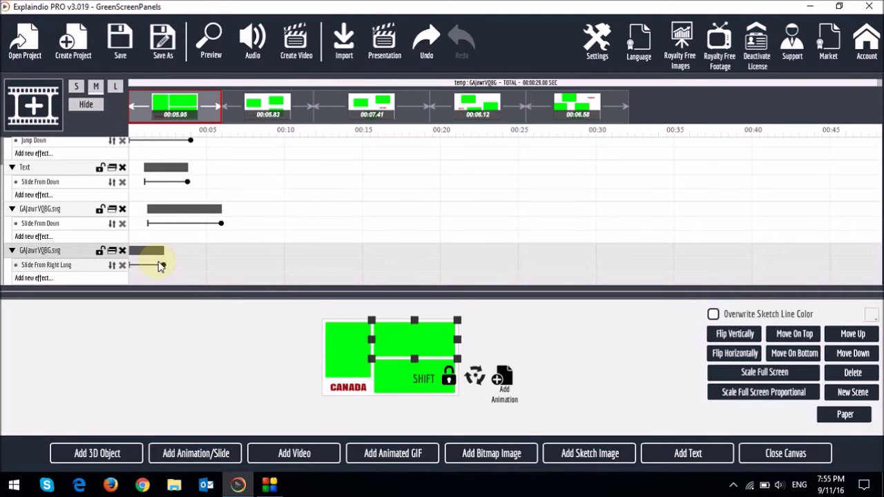
left_click(76, 86)
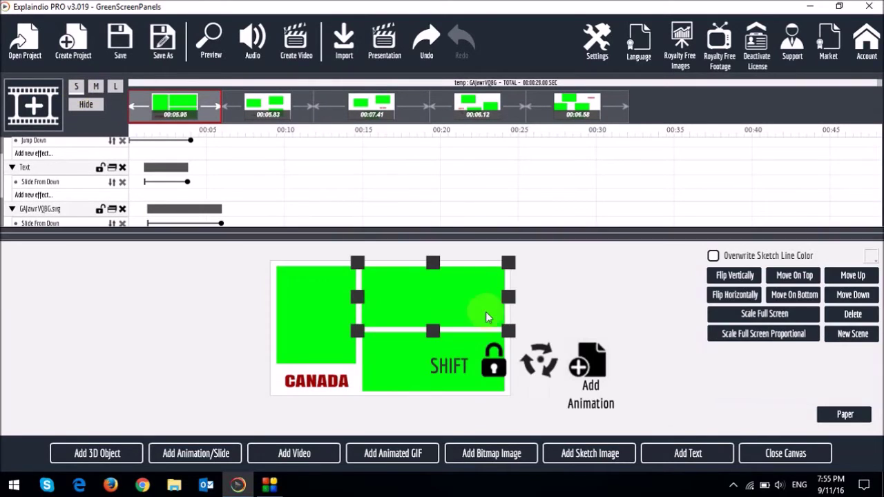
Close the canvas, watch a full Scene Preview of the CANADA scene, and exit the preview
left_click(785, 454)
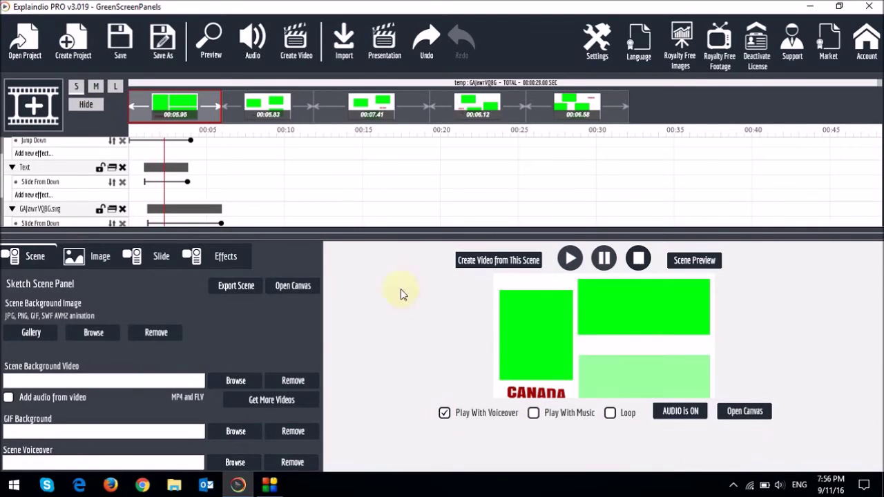
left_click(696, 261)
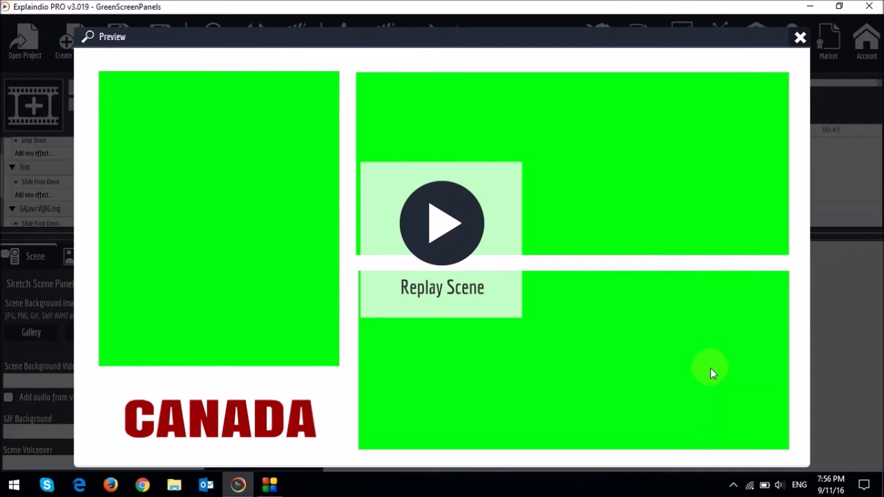
key("Escape")
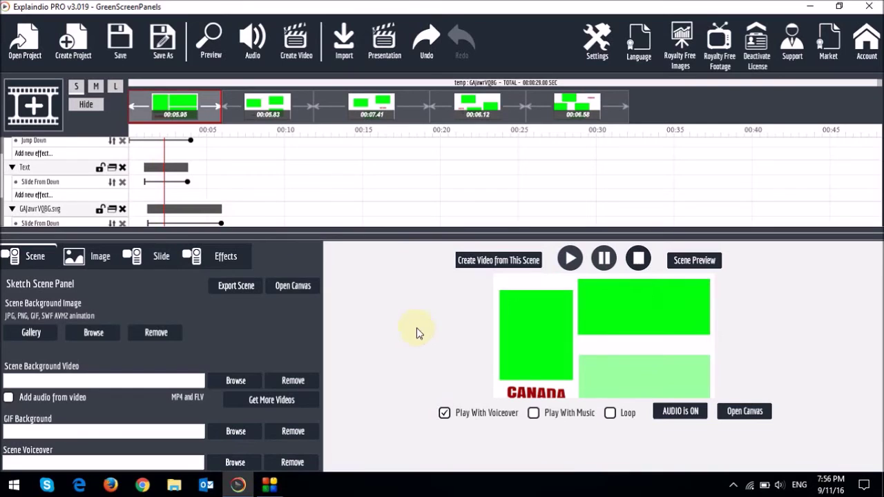
Step through the second, third and fourth scenes to the final 6.58-second #CANADA150 scene
left_click(266, 105)
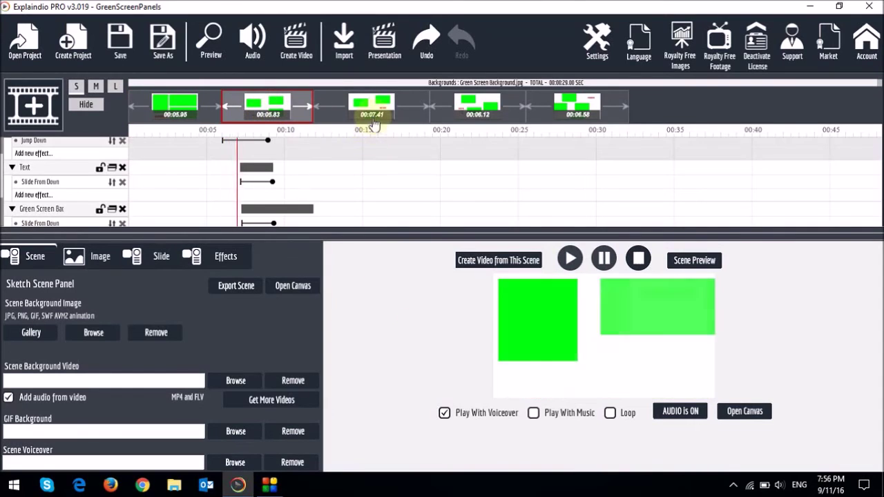
left_click(373, 114)
left_click(514, 118)
left_click(577, 107)
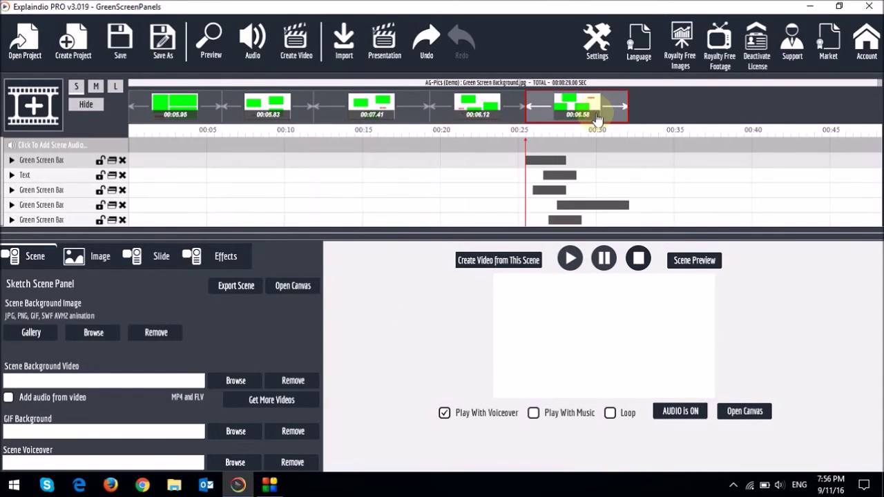